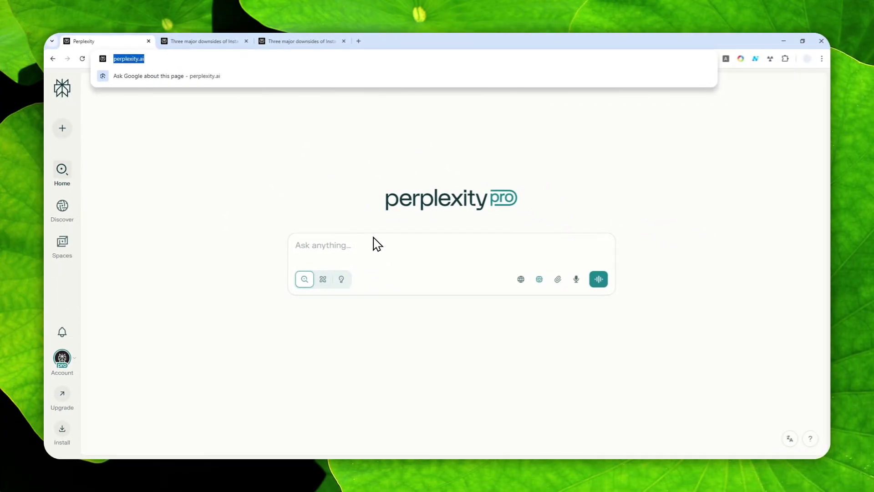
# Switch to the 'Three major downsides of Insta360 Link' answer citing 19 sources.
pyautogui.click(209, 41)
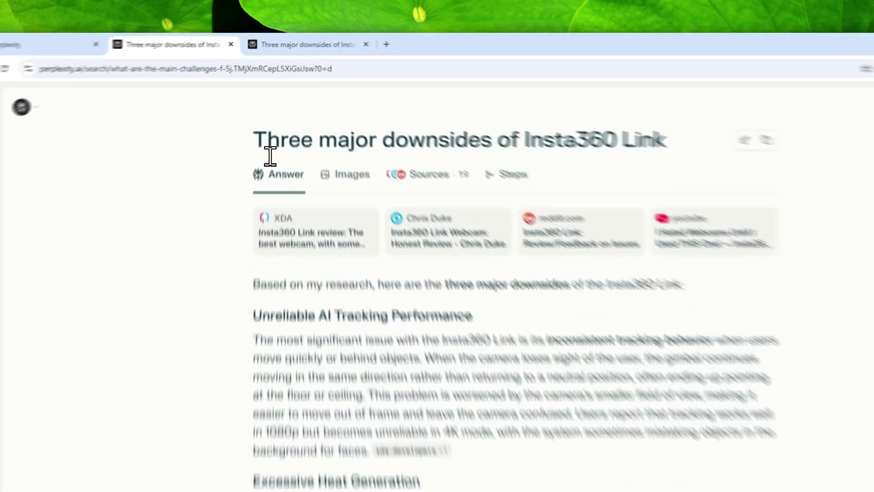
pyautogui.moveTo(263, 111); pyautogui.dragTo(396, 115)
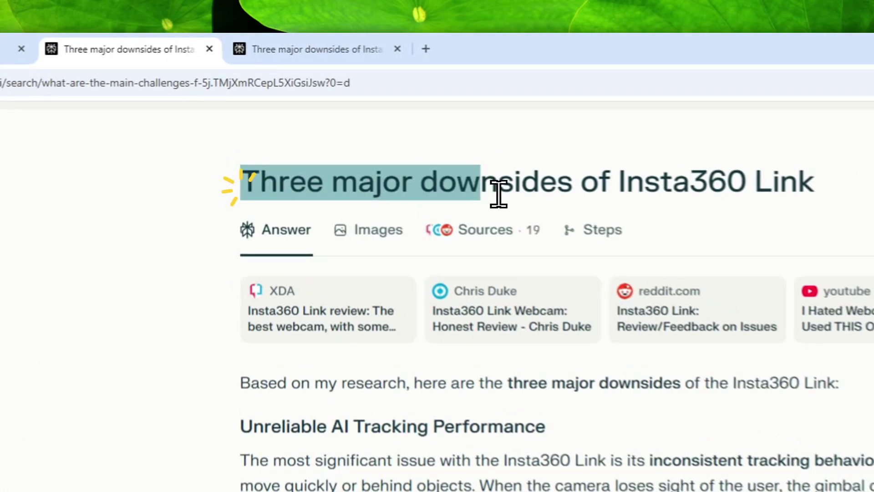
pyautogui.moveTo(499, 194); pyautogui.dragTo(622, 200)
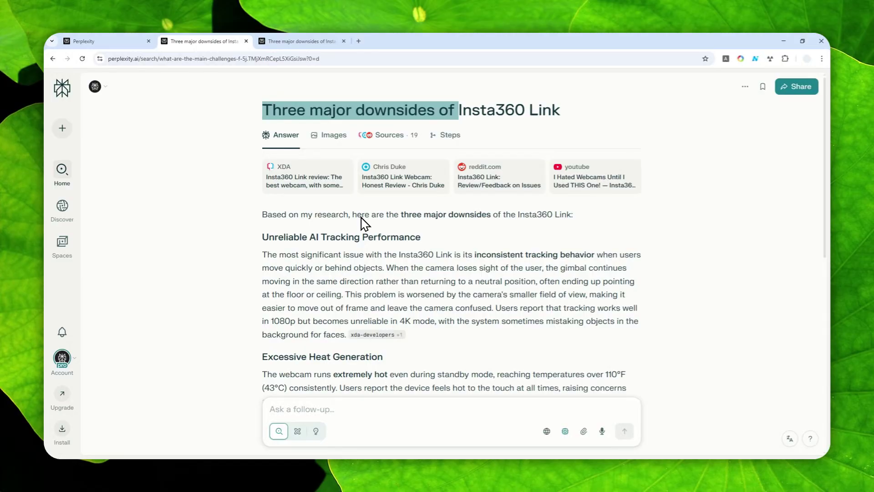
pyautogui.scroll(-2, 363, 223)
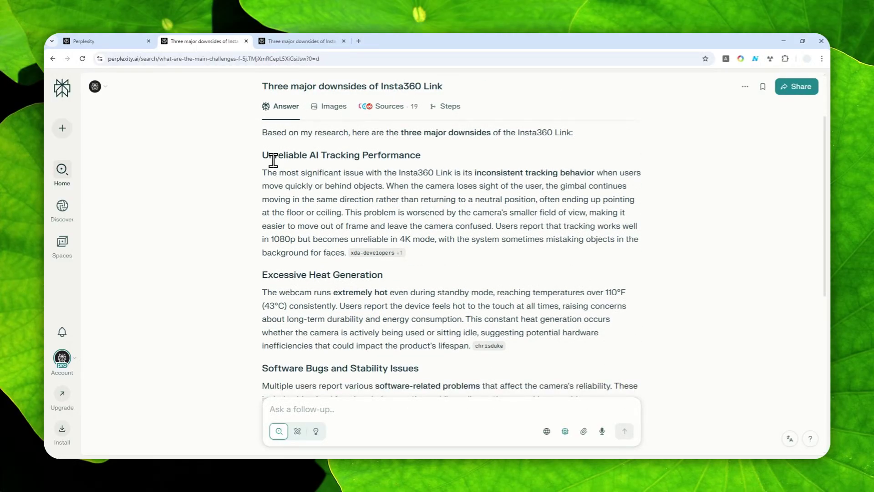
pyautogui.moveTo(272, 160); pyautogui.dragTo(426, 164)
pyautogui.scroll(-1, 313, 214)
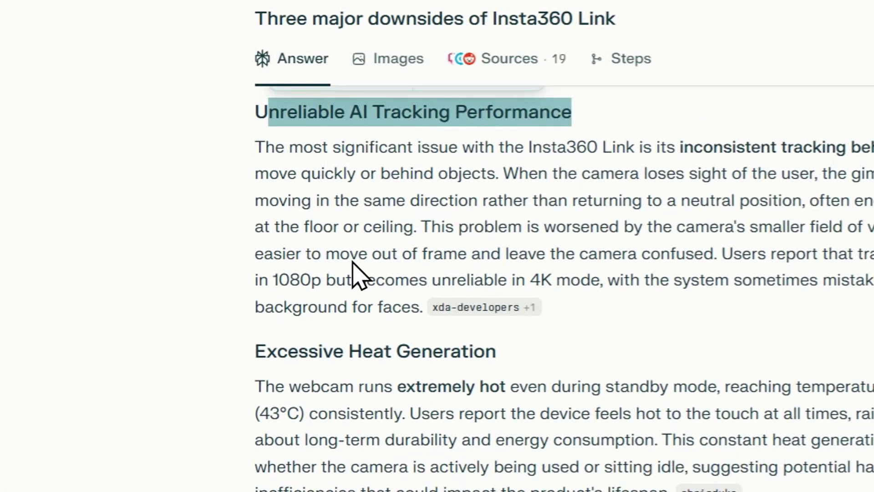
pyautogui.scroll(-3, 358, 275)
pyautogui.moveTo(252, 231); pyautogui.dragTo(545, 248)
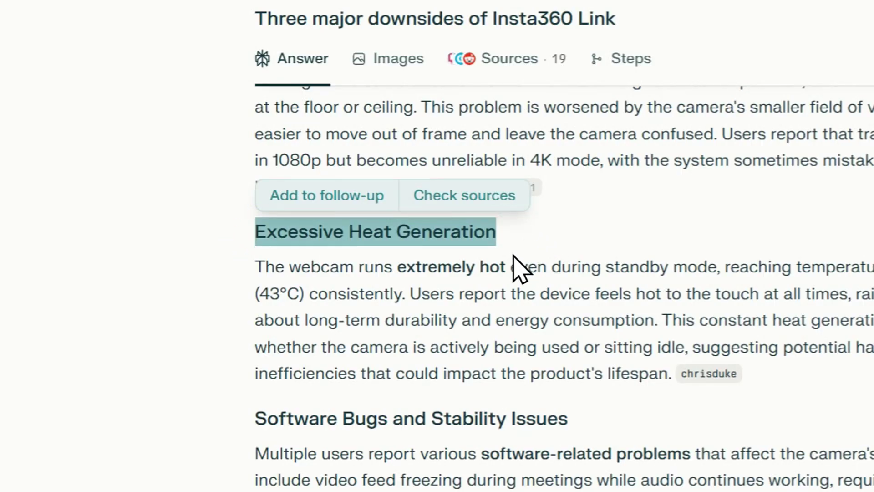
pyautogui.scroll(-2, 460, 324)
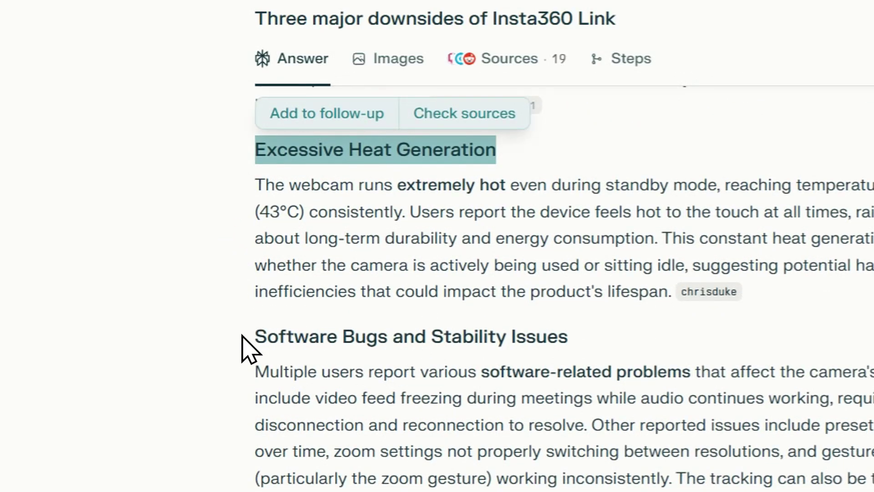
pyautogui.moveTo(250, 337); pyautogui.dragTo(594, 334)
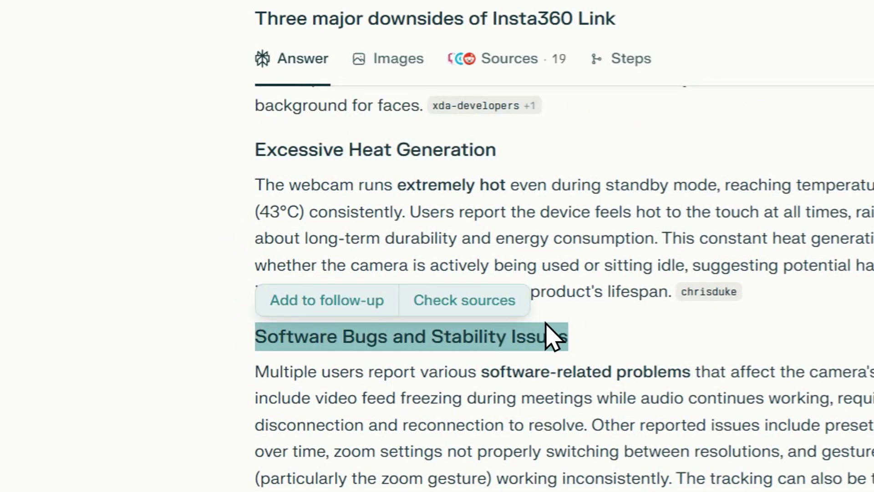
pyautogui.scroll(4, 633, 319)
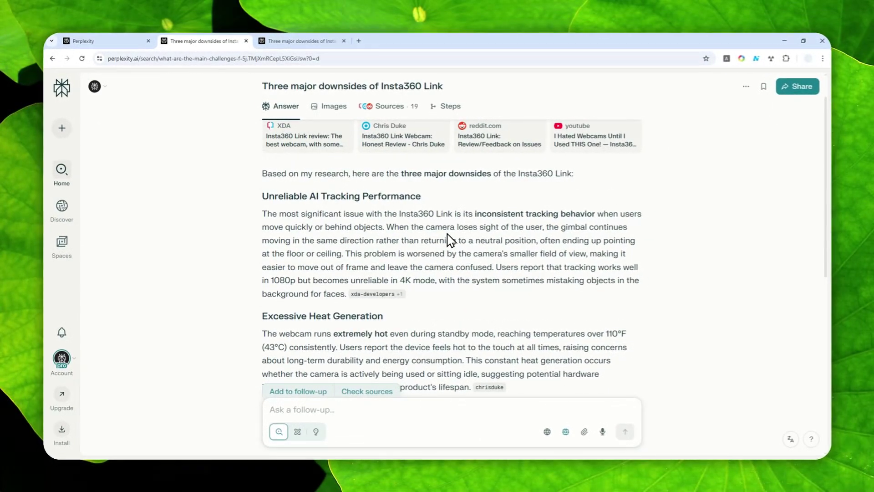
pyautogui.scroll(2, 452, 239)
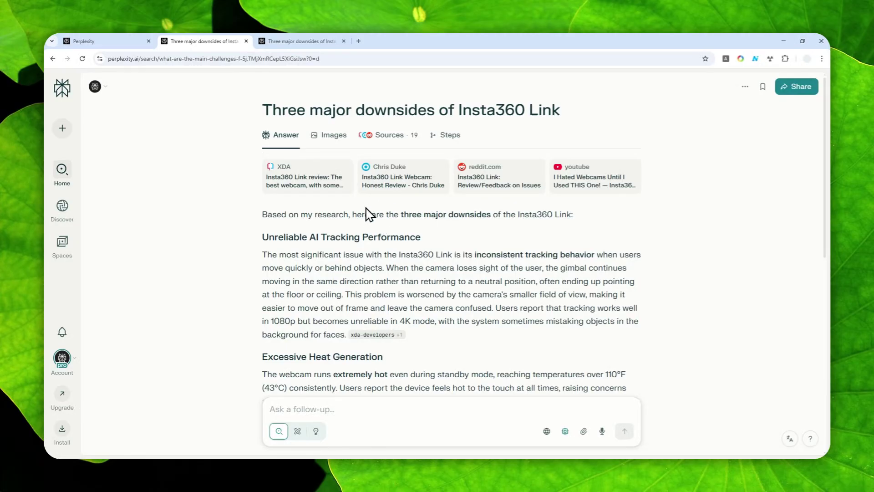
pyautogui.click(299, 41)
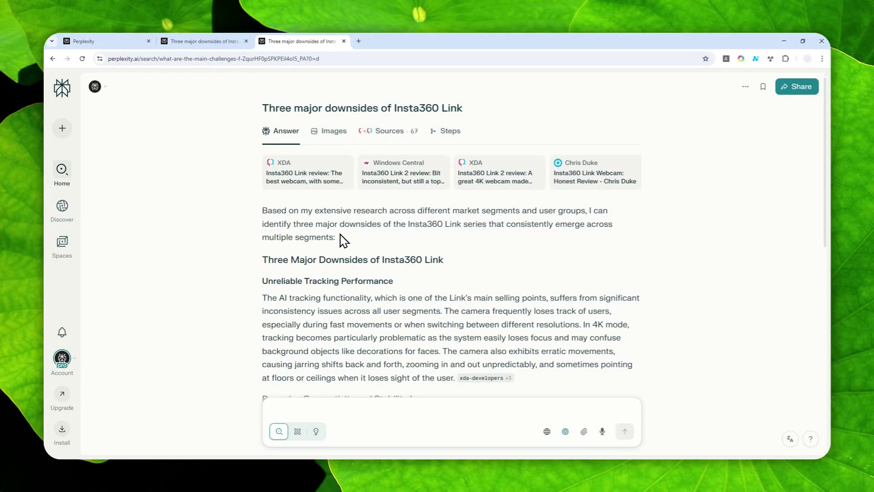
# Highlight the 'Unreliable Tracking Performance' and 'Recurring Connectivity and Stability Issues' headings.
pyautogui.scroll(-3, 331, 240)
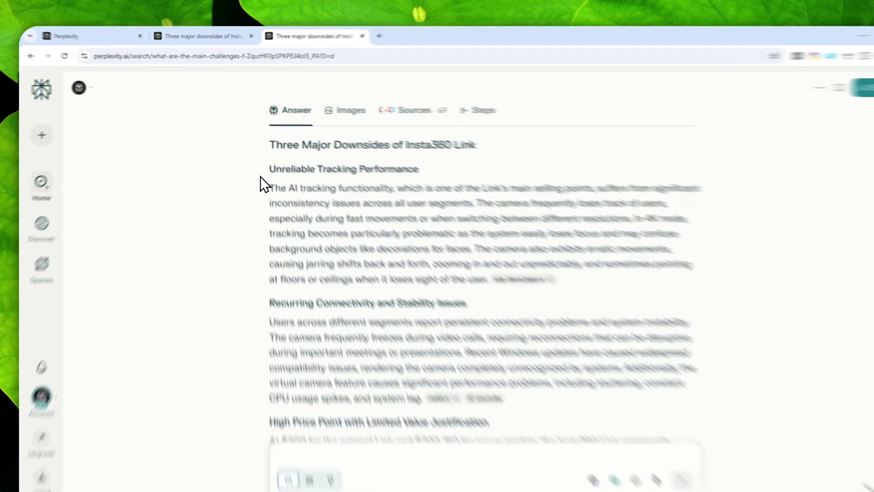
pyautogui.moveTo(262, 157); pyautogui.dragTo(317, 159)
pyautogui.moveTo(410, 225); pyautogui.dragTo(561, 222)
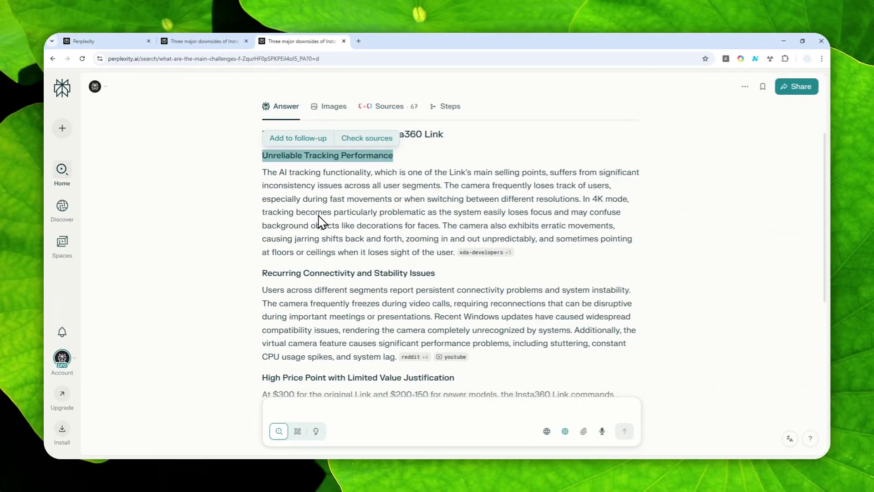
pyautogui.scroll(-3, 315, 214)
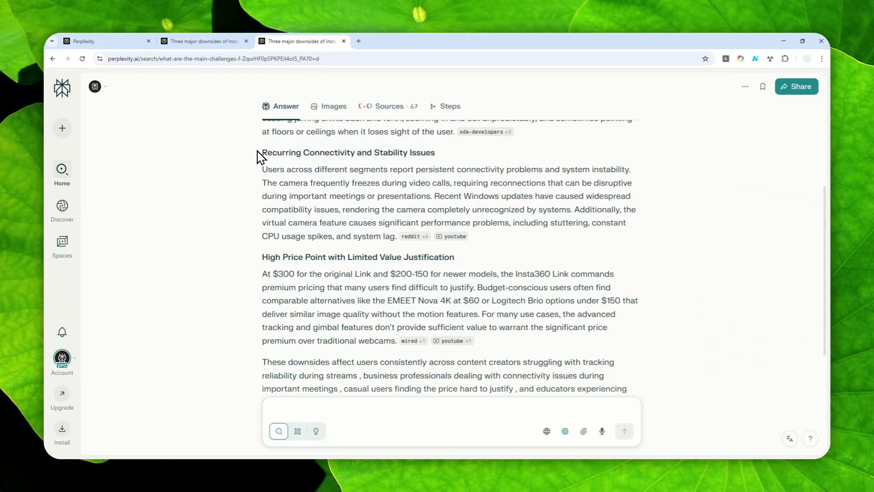
pyautogui.moveTo(262, 154); pyautogui.dragTo(424, 154)
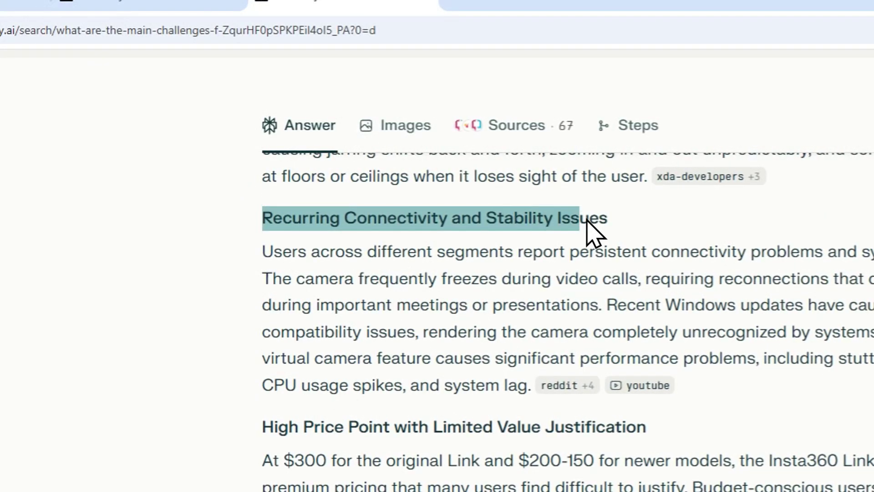
pyautogui.moveTo(621, 220); pyautogui.dragTo(619, 230)
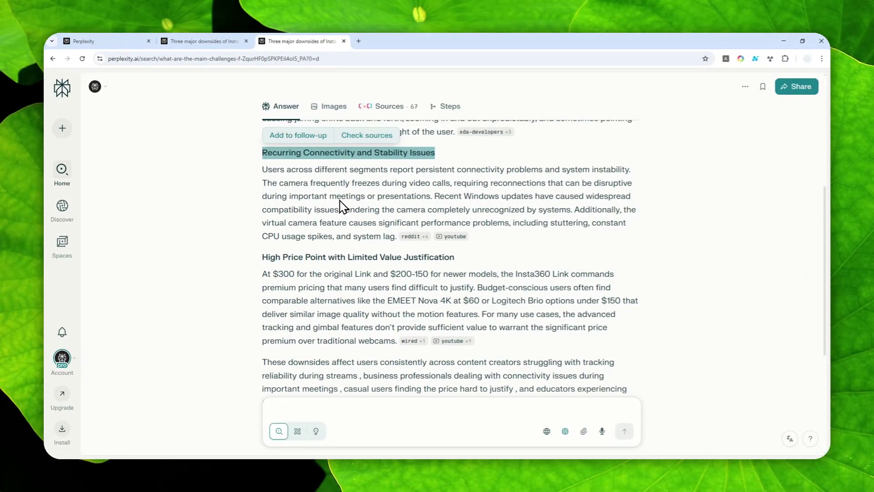
# Highlight 'High Price Point' in the price heading, then return to the top of the answer.
pyautogui.scroll(-2, 314, 200)
pyautogui.moveTo(263, 175); pyautogui.dragTo(291, 185)
pyautogui.moveTo(365, 189); pyautogui.dragTo(456, 189)
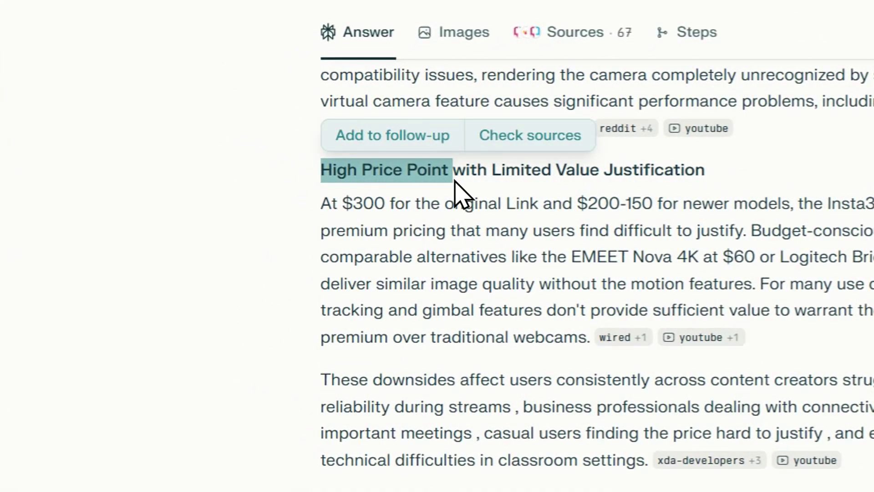
pyautogui.scroll(7, 580, 312)
pyautogui.click(549, 298)
pyautogui.scroll(6, 548, 297)
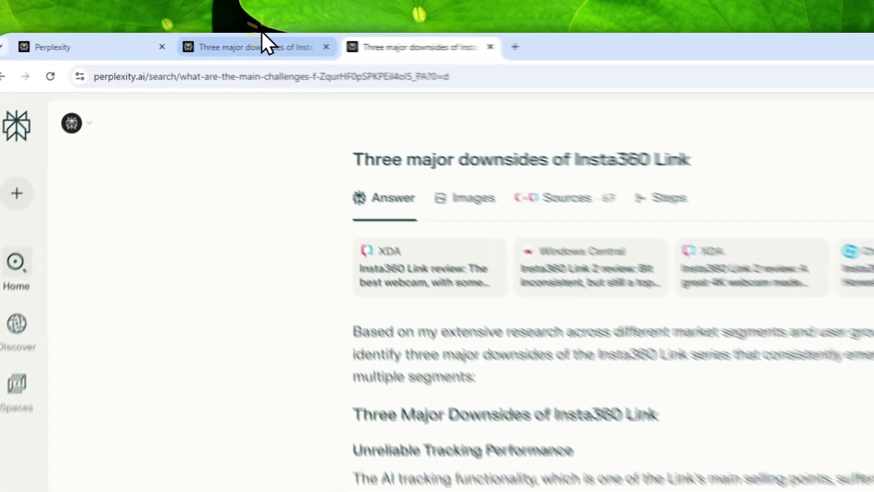
# Move from the 19-source Insta360 Link answer to the 67-source one.
pyautogui.click(207, 40)
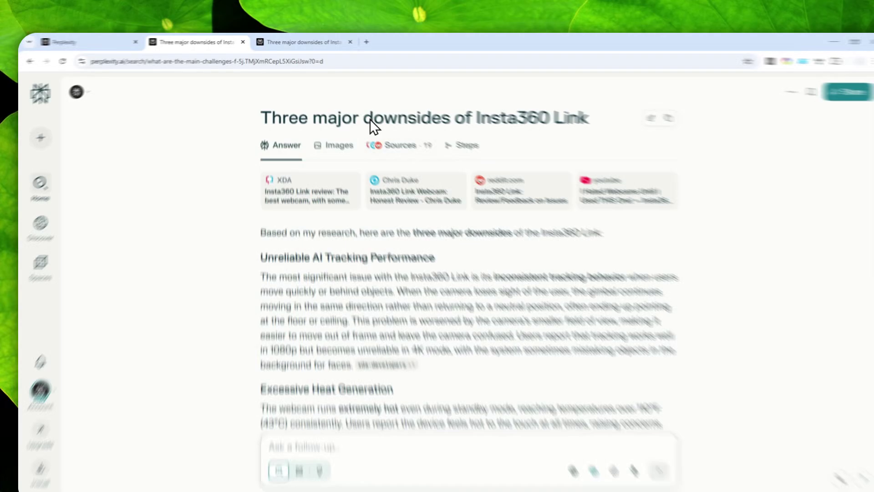
pyautogui.click(319, 41)
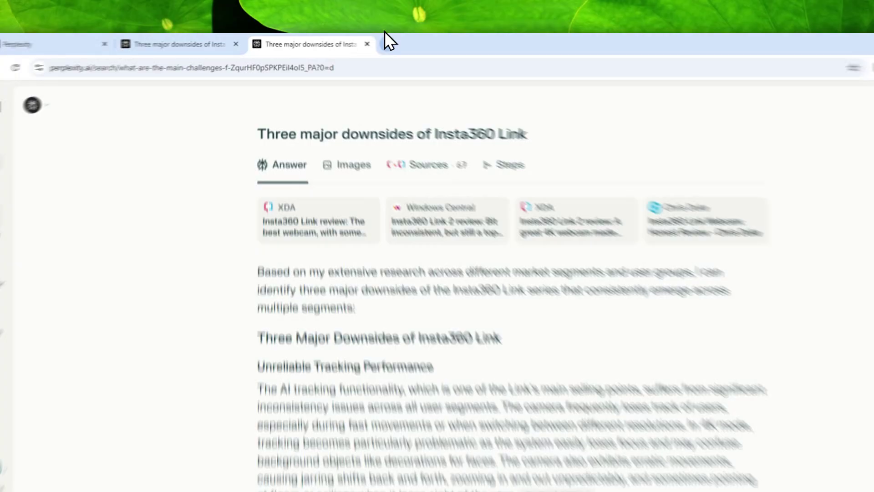
# In a new tab, load perplexity.ai and begin typing 'median home price in hongko'.
pyautogui.click(358, 41)
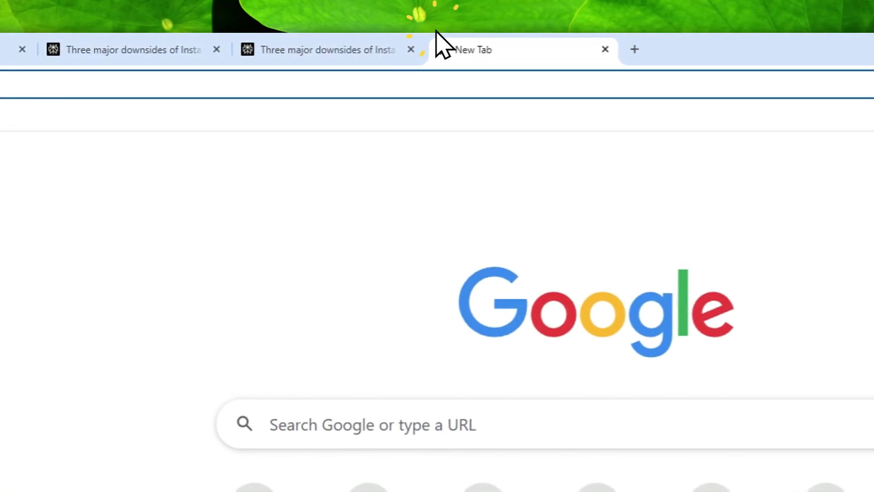
pyautogui.write('perp')
pyautogui.press('Return')
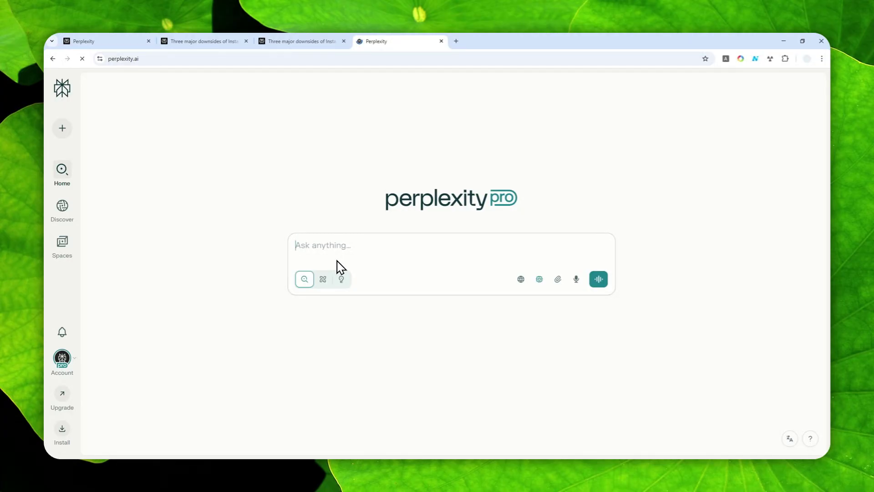
pyautogui.write('media')
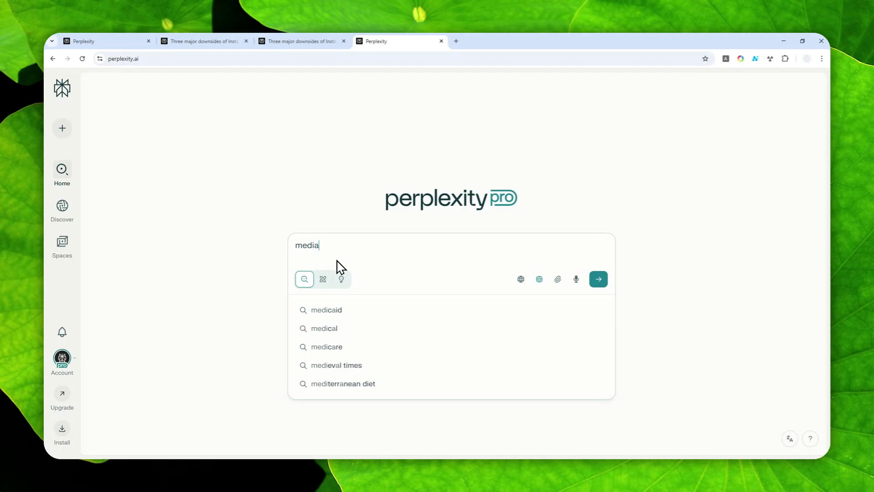
pyautogui.write('n home price ')
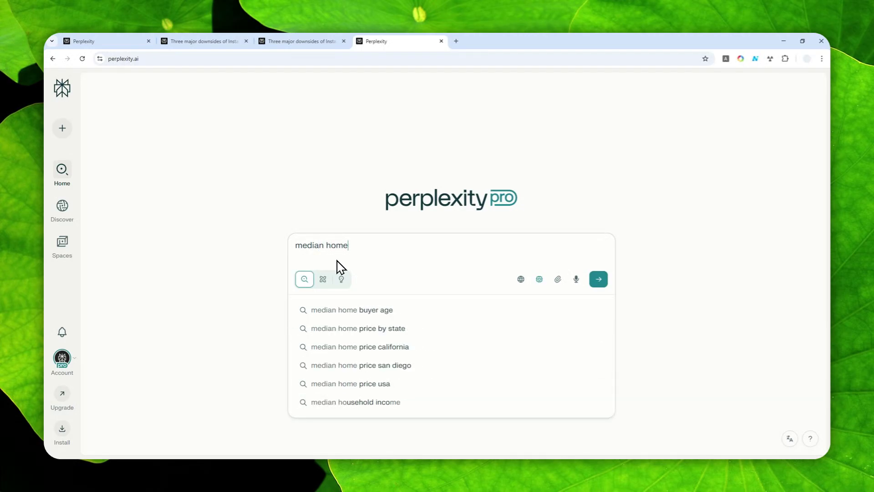
pyautogui.write('in hongko')
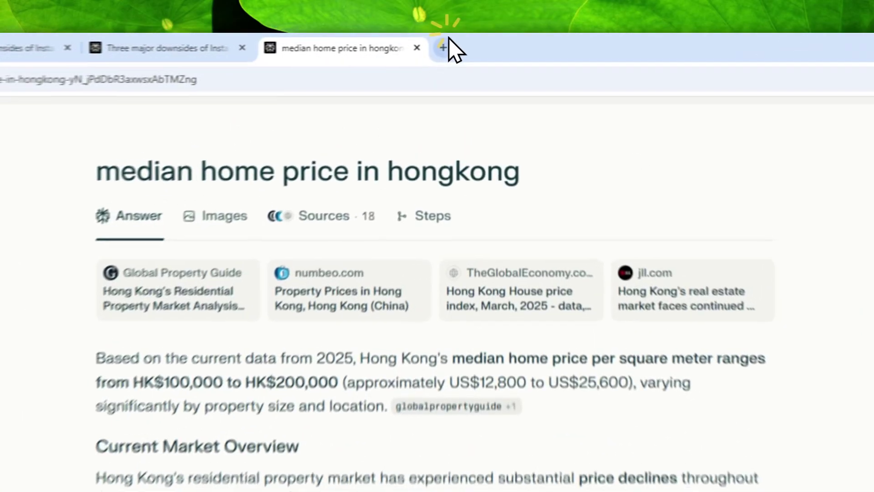
# Load perplexity.ai in another new tab and type 'median home price in hongkong'.
pyautogui.click(456, 41)
pyautogui.write('perp')
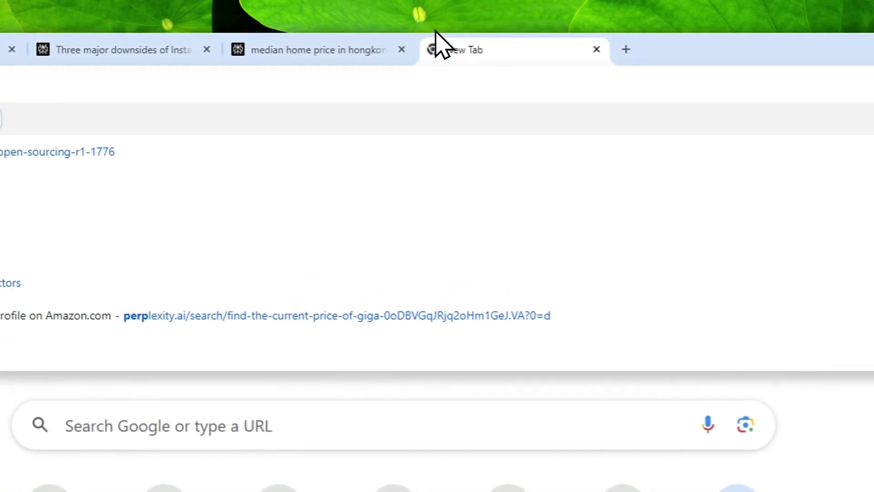
pyautogui.press('Return')
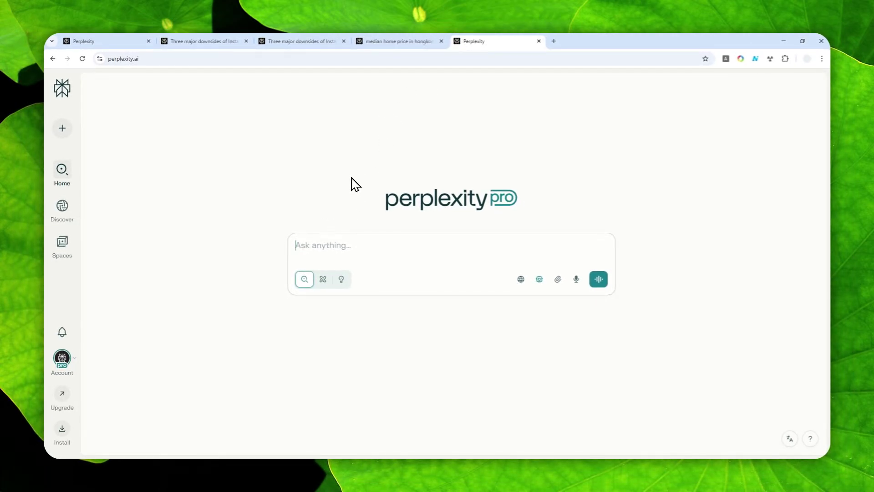
pyautogui.write('median')
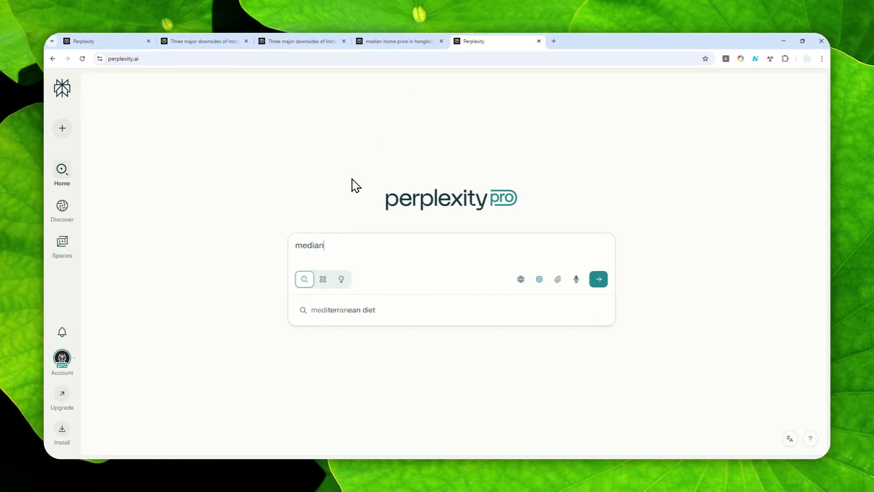
pyautogui.write(' home price in hongko')
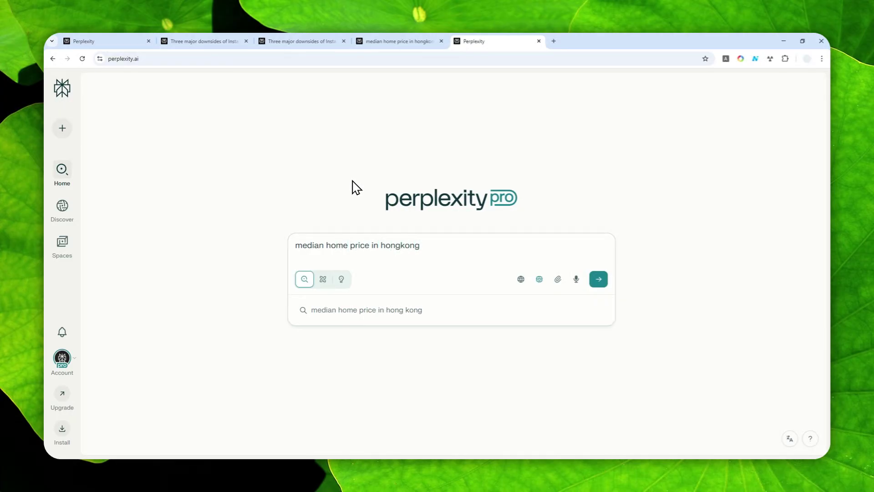
pyautogui.write('ng')
# Paste the repeat-the-search instruction as a second line and select the word 'four'.
pyautogui.hotkey('shift', 'Return')
pyautogui.rightClick(306, 260)
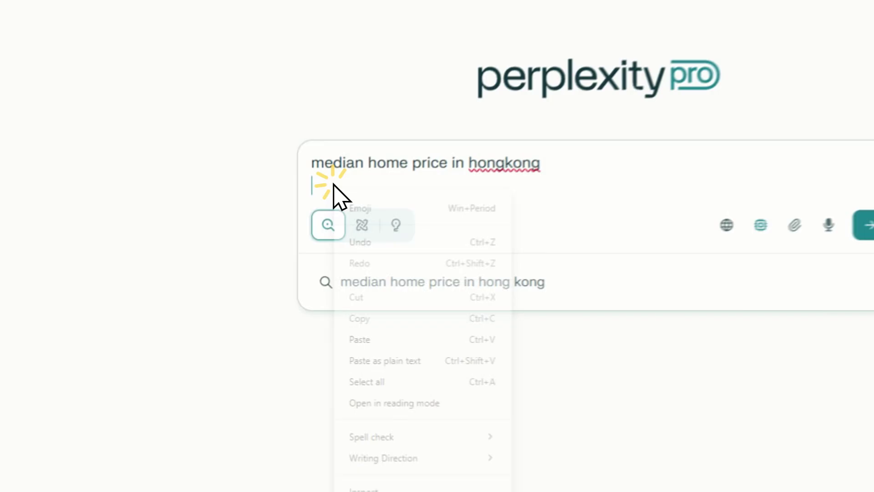
pyautogui.click(335, 344)
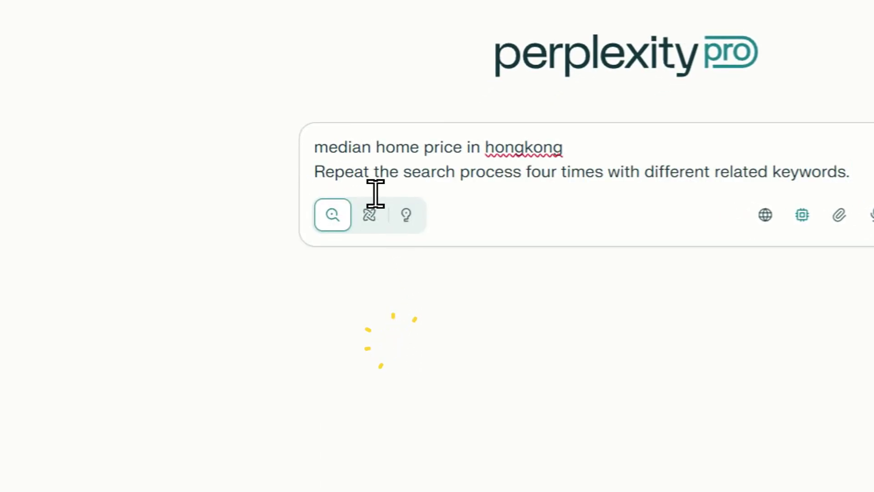
pyautogui.doubleClick(556, 186)
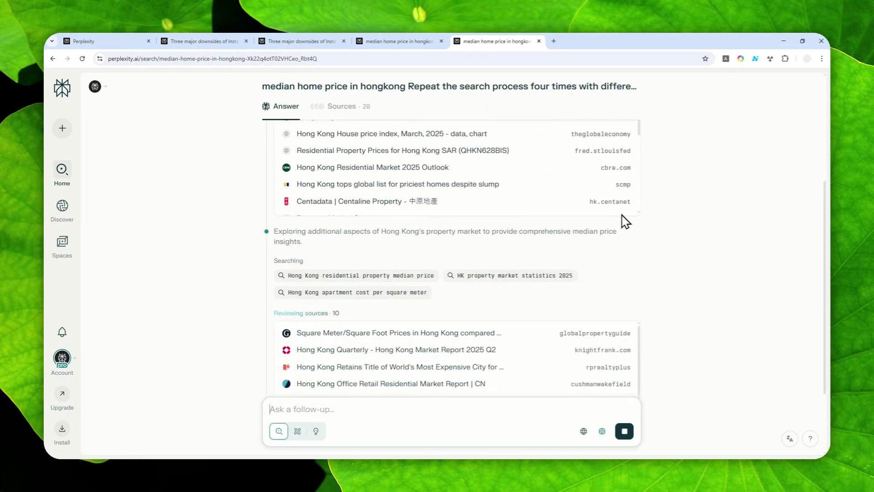
# Scroll through the 55-source answer giving HK$4.43–9.44 million median prices.
pyautogui.scroll(-1, 468, 271)
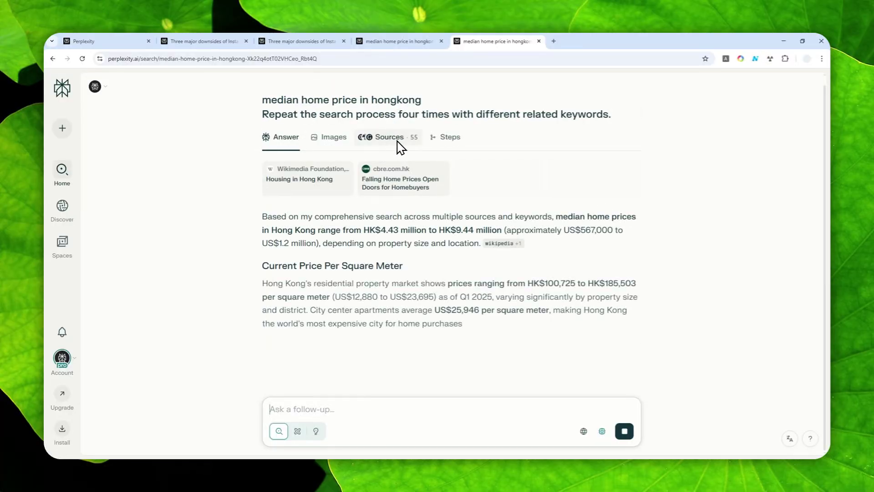
# Select the repeat-the-search line, then switch to the earlier 18-source median price answer.
pyautogui.scroll(2, 409, 145)
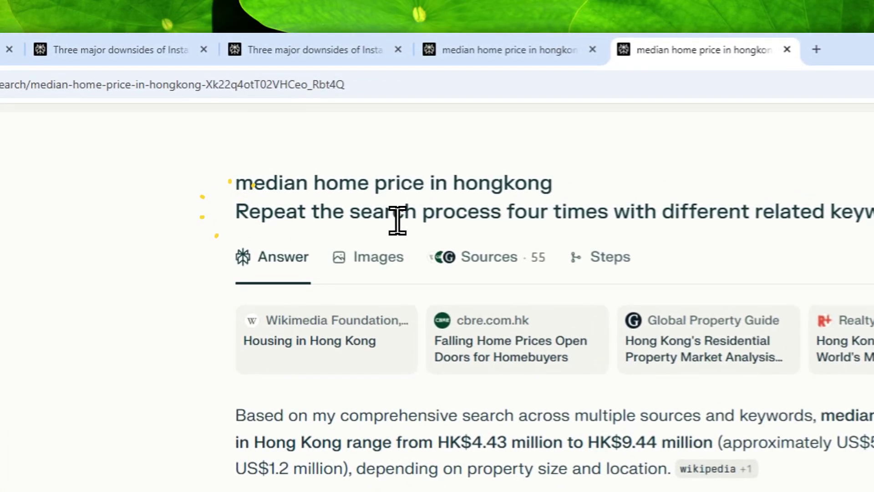
pyautogui.moveTo(234, 211); pyautogui.dragTo(606, 226)
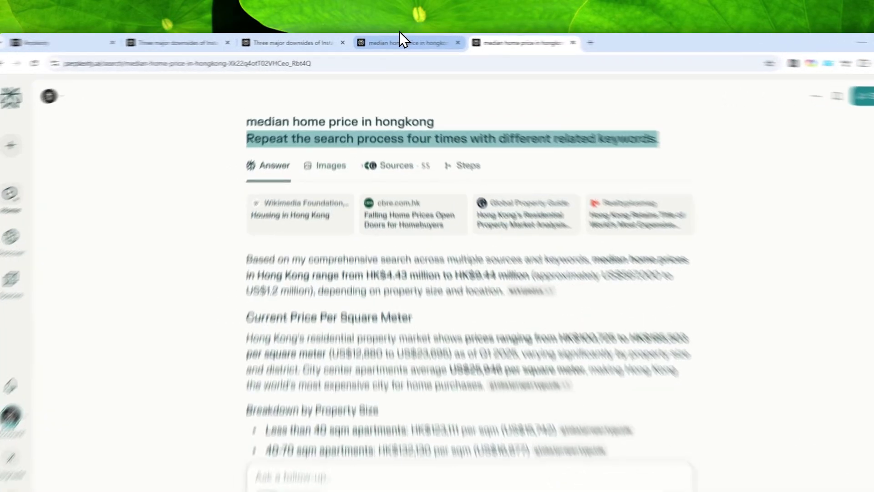
pyautogui.click(393, 39)
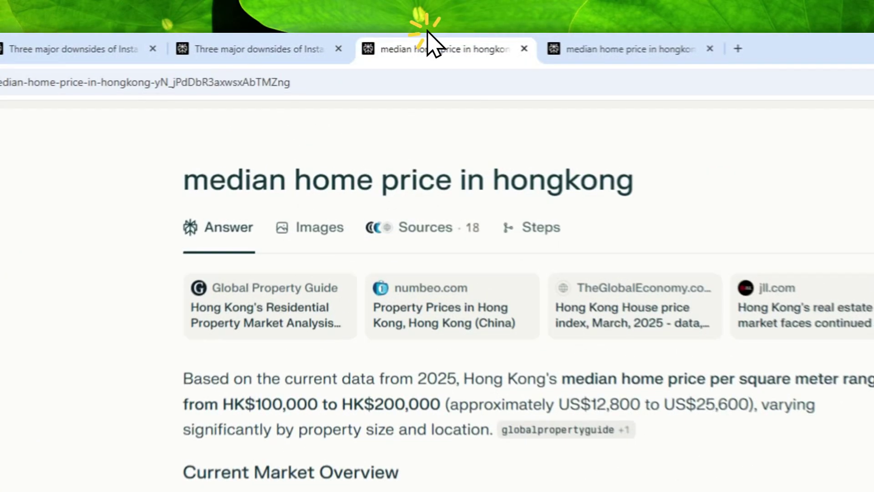